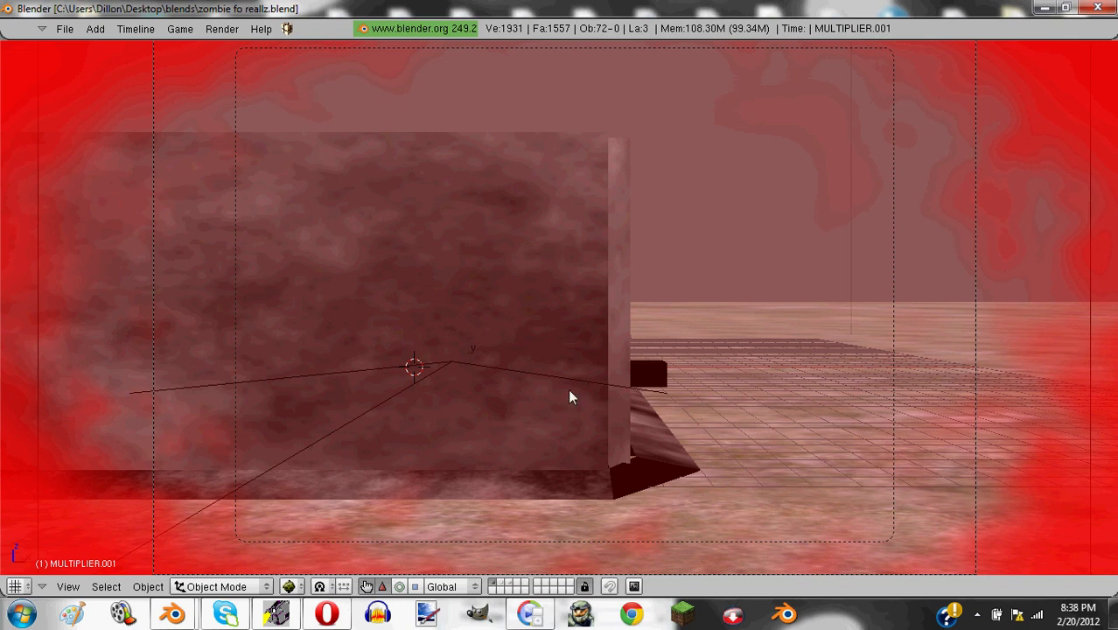
# - Orbit around the map, selecting the yellow underglow plane, black wall and ground
pyautogui.moveTo(569, 398)
pyautogui.mouseDown(button='middle')
pyautogui.moveTo(422, 386)
pyautogui.moveTo(471, 430)
pyautogui.moveTo(845, 443)
pyautogui.moveTo(741, 361)
pyautogui.moveTo(387, 414)
pyautogui.moveTo(658, 343)
pyautogui.moveTo(326, 350)
pyautogui.moveTo(1050, 172)
pyautogui.moveTo(934, 175)
pyautogui.moveTo(808, 330)
pyautogui.moveTo(782, 337)
pyautogui.moveTo(552, 250)
pyautogui.mouseUp(button='middle')
pyautogui.scroll(-5, 423, 388)
pyautogui.scroll(3, 387, 414)
pyautogui.rightClick(452, 282)
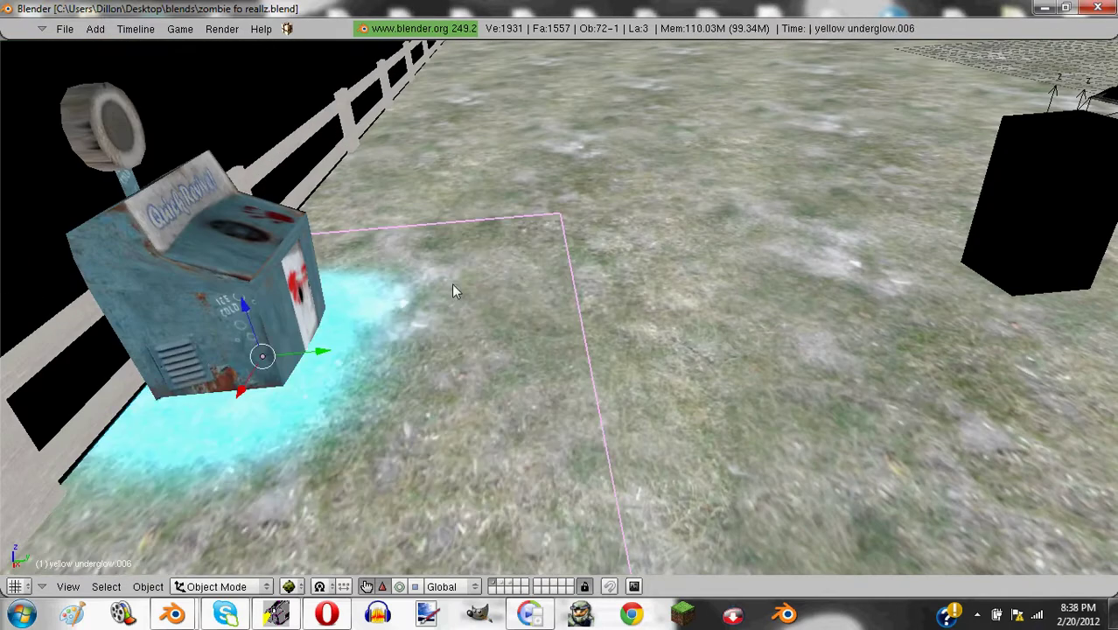
pyautogui.moveTo(452, 283); pyautogui.dragTo(800, 291, button='middle')
pyautogui.rightClick(801, 294)
pyautogui.rightClick(779, 366)
pyautogui.scroll(-3, 779, 366)
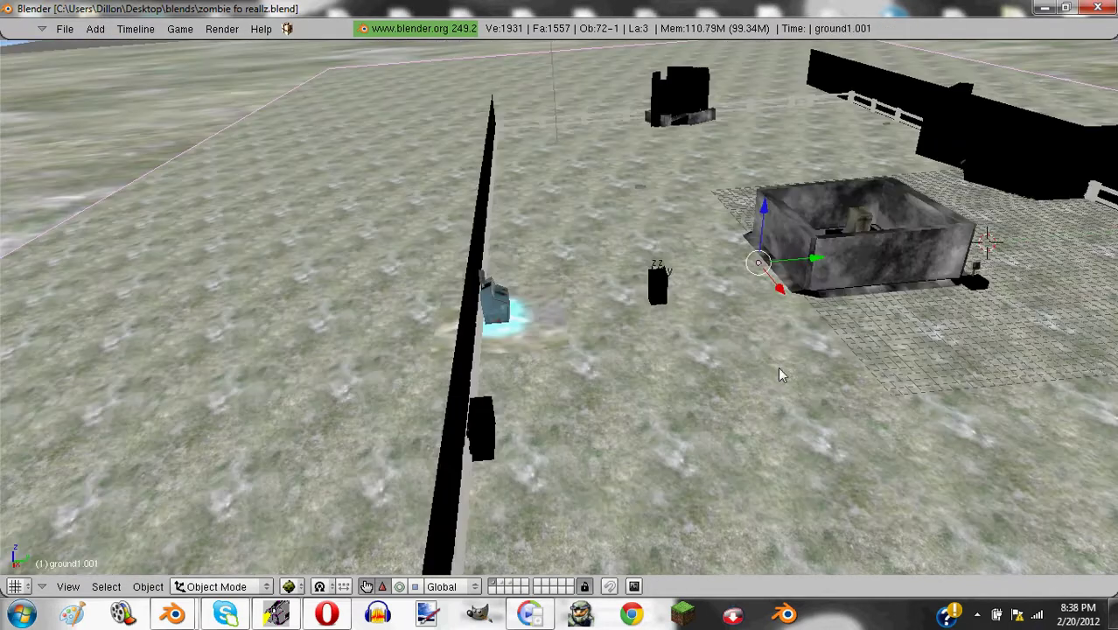
pyautogui.moveTo(778, 366)
pyautogui.mouseDown(button='middle')
pyautogui.moveTo(764, 297)
pyautogui.moveTo(609, 355)
pyautogui.mouseUp(button='middle')
# - Show layer 2 and orbit low around the weapon models to the yellow objects
pyautogui.press('2')
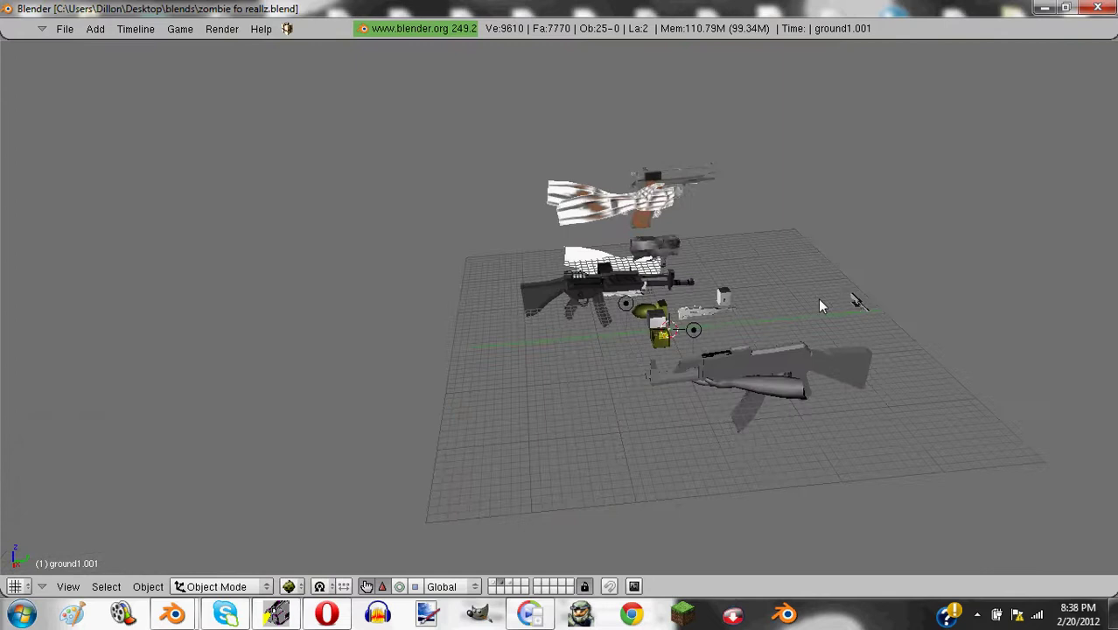
pyautogui.moveTo(820, 307)
pyautogui.mouseDown(button='middle')
pyautogui.moveTo(611, 320)
pyautogui.moveTo(477, 375)
pyautogui.moveTo(612, 342)
pyautogui.moveTo(1006, 300)
pyautogui.moveTo(573, 349)
pyautogui.moveTo(558, 341)
pyautogui.mouseUp(button='middle')
pyautogui.scroll(2, 446, 366)
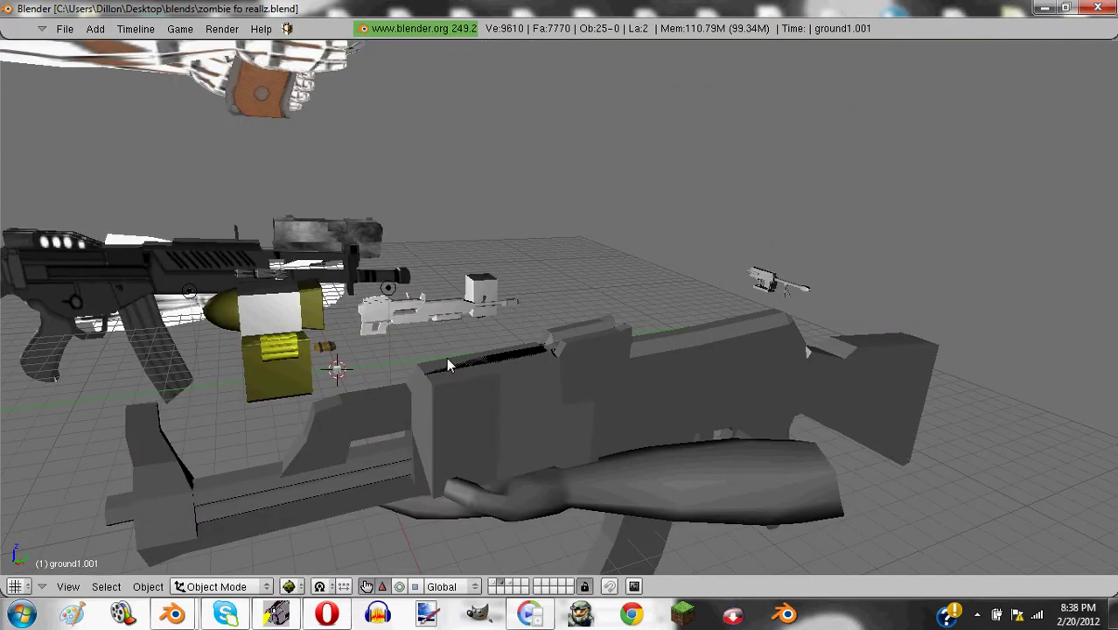
pyautogui.moveTo(446, 357)
pyautogui.mouseDown(button='middle')
pyautogui.moveTo(564, 354)
pyautogui.moveTo(553, 337)
pyautogui.moveTo(453, 351)
pyautogui.mouseUp(button='middle')
# - Run the weapons scene in the game engine, stop it, and return to layer 3
pyautogui.press('p')
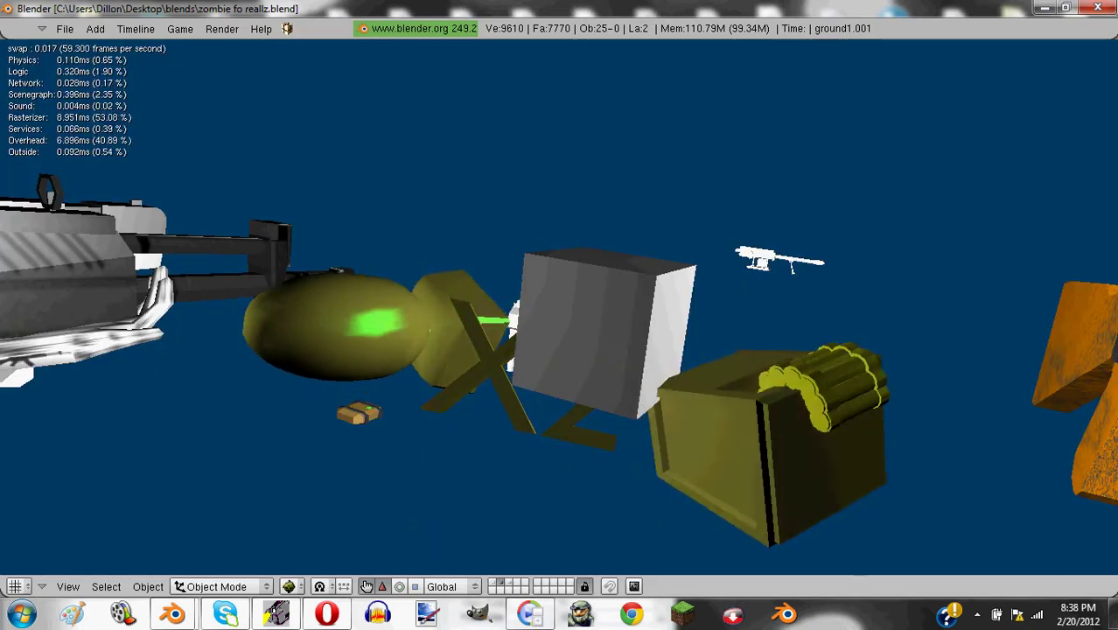
pyautogui.press('Escape')
pyautogui.scroll(-5, 456, 347)
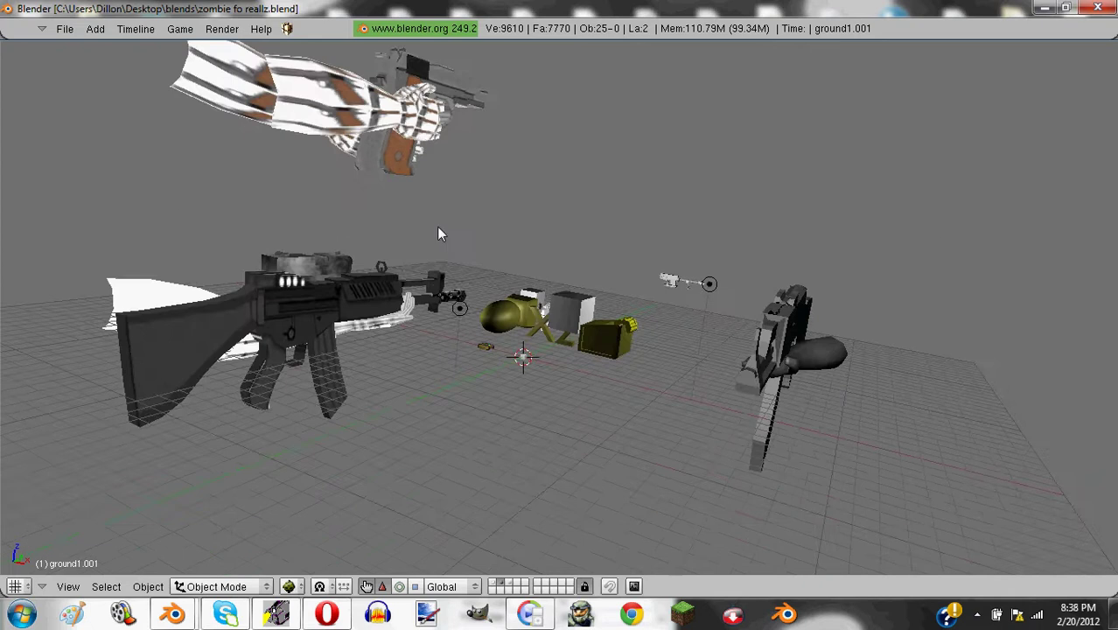
pyautogui.press('3')
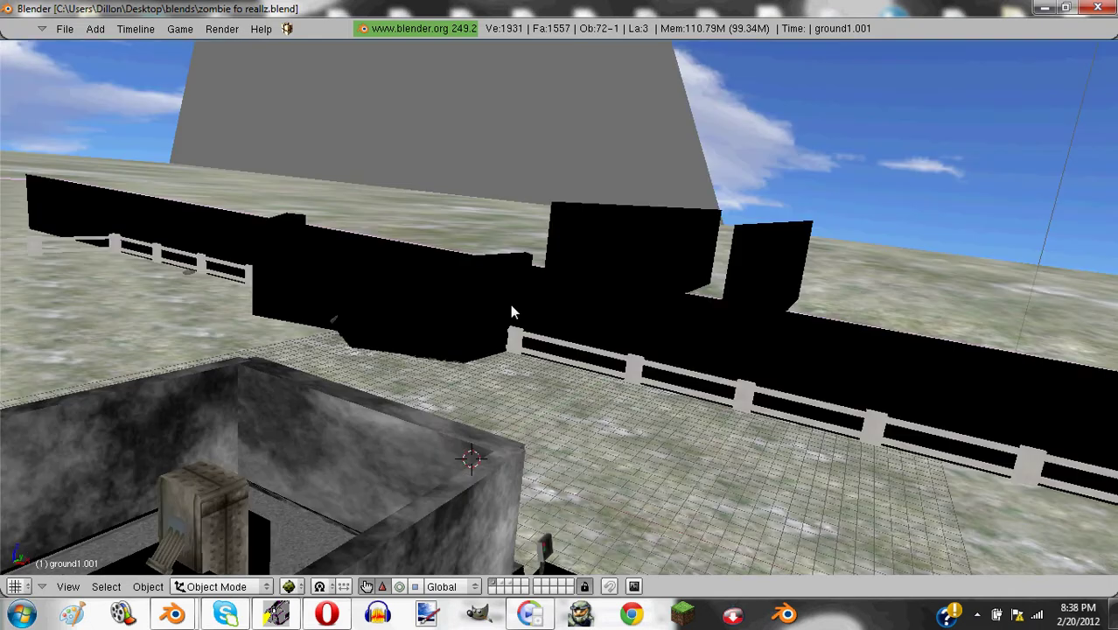
# - Switch to the player camera view and start the zombie map in the game engine
pyautogui.press('KP_0')
pyautogui.scroll(-3, 512, 312)
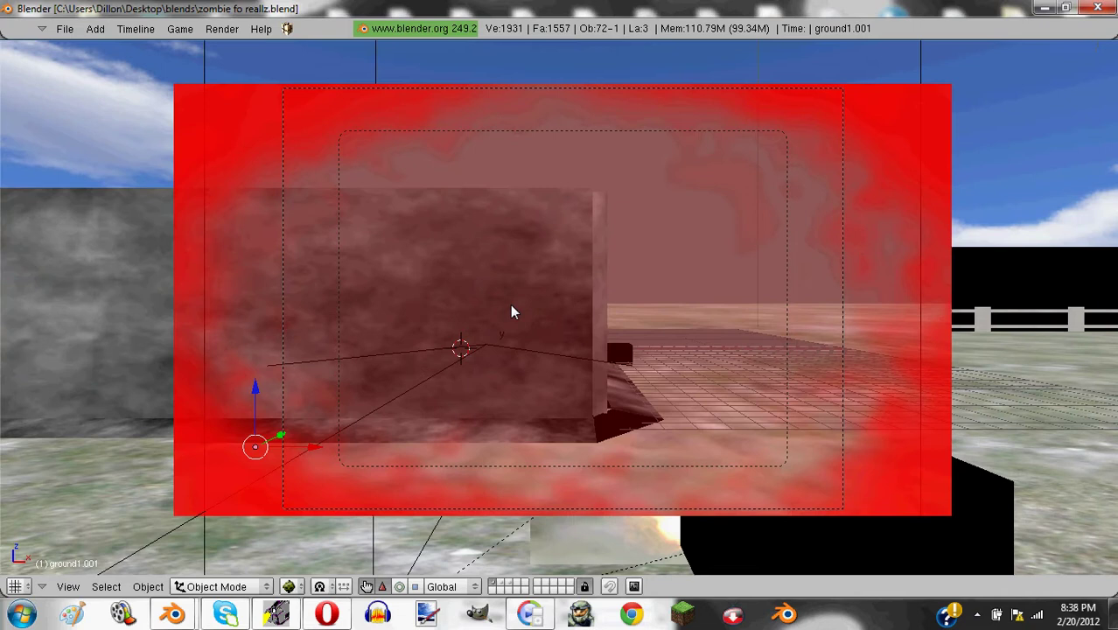
pyautogui.scroll(1, 512, 313)
pyautogui.scroll(2, 512, 313)
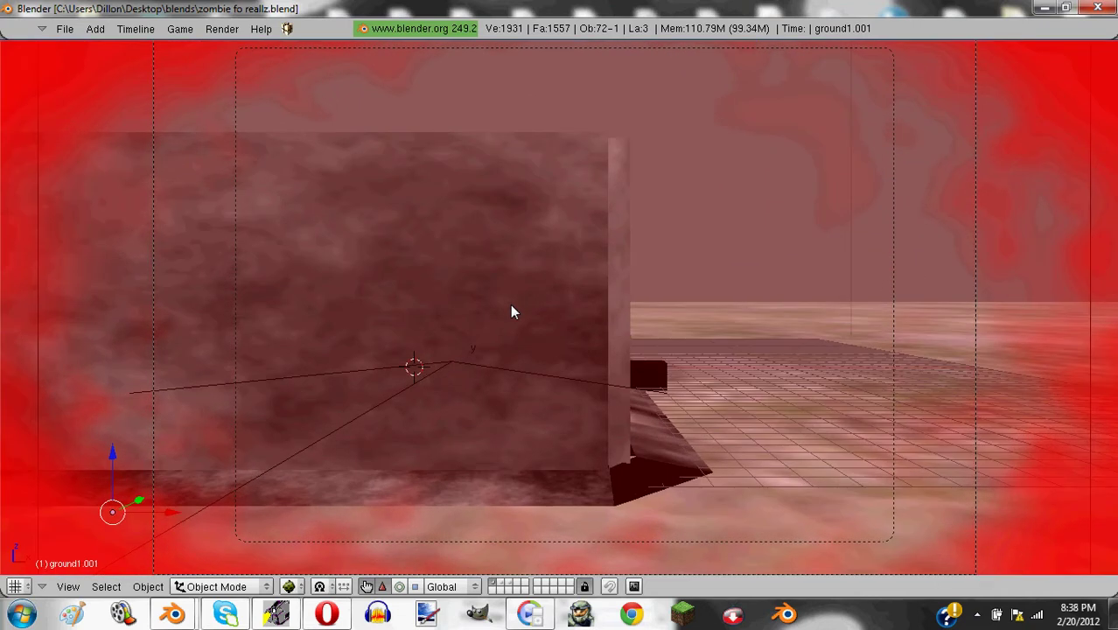
pyautogui.press('p')
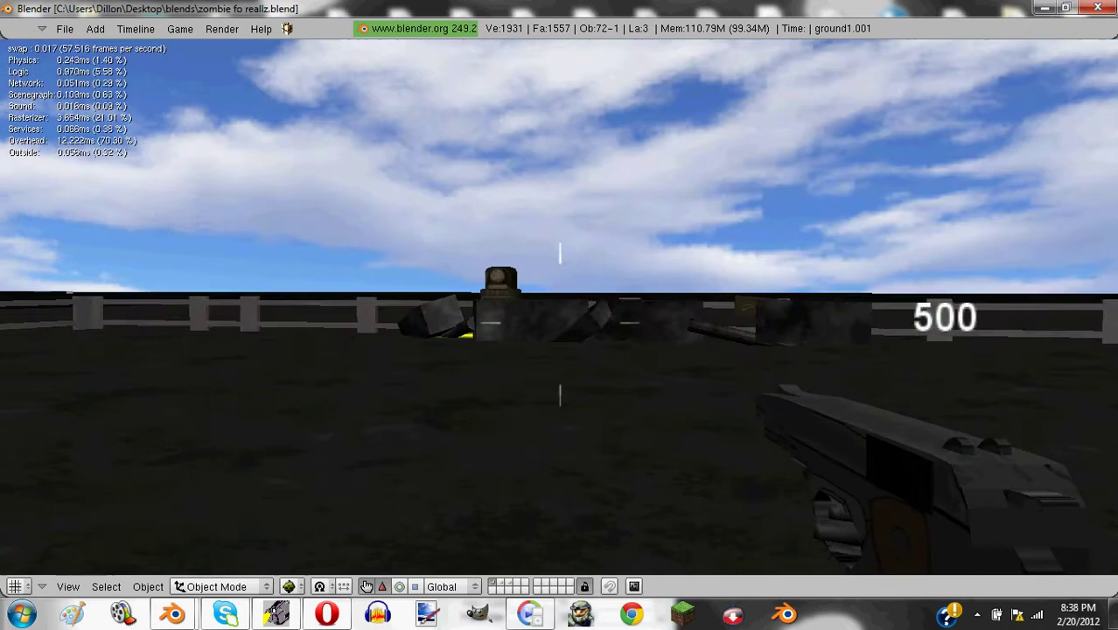
# - Walk past the debris to the Stamin-Up machine and spend points there
pyautogui.press('w')
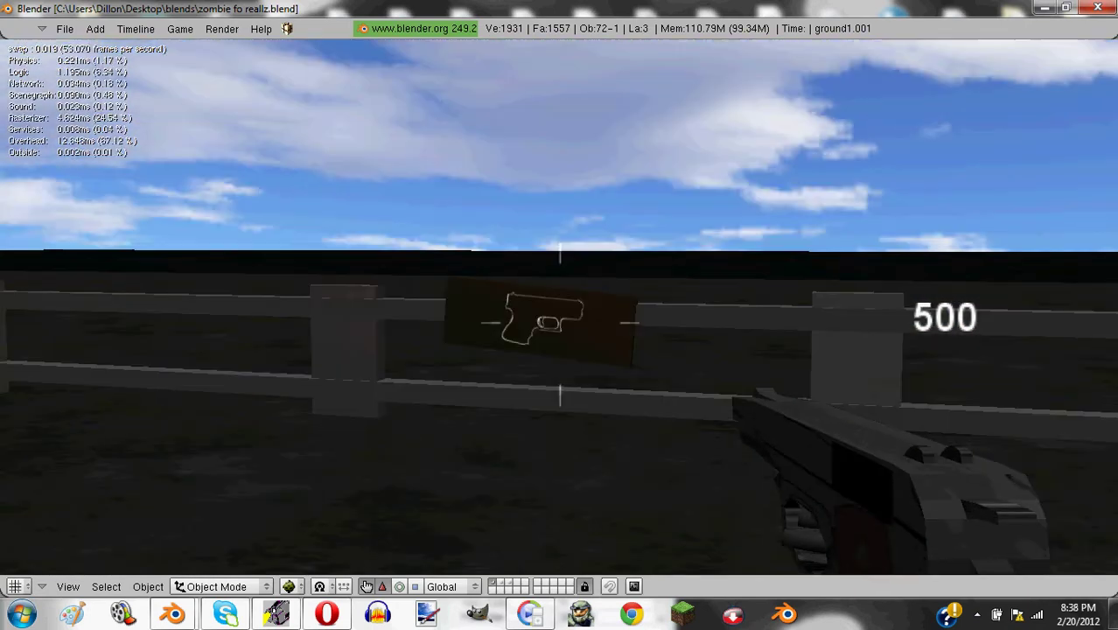
pyautogui.press('w')
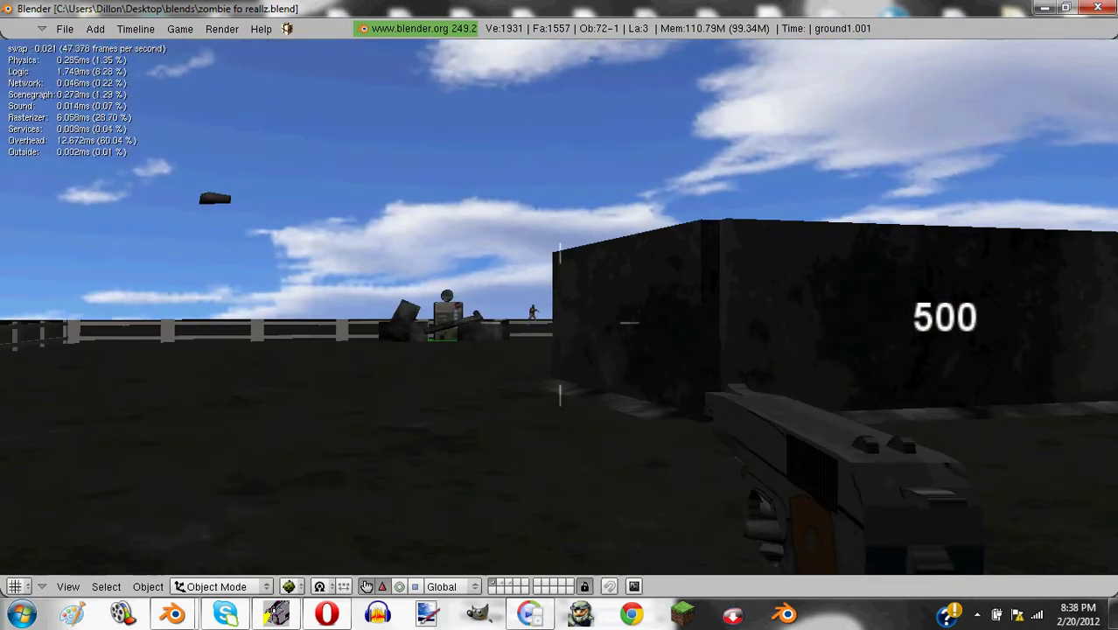
pyautogui.press('w')
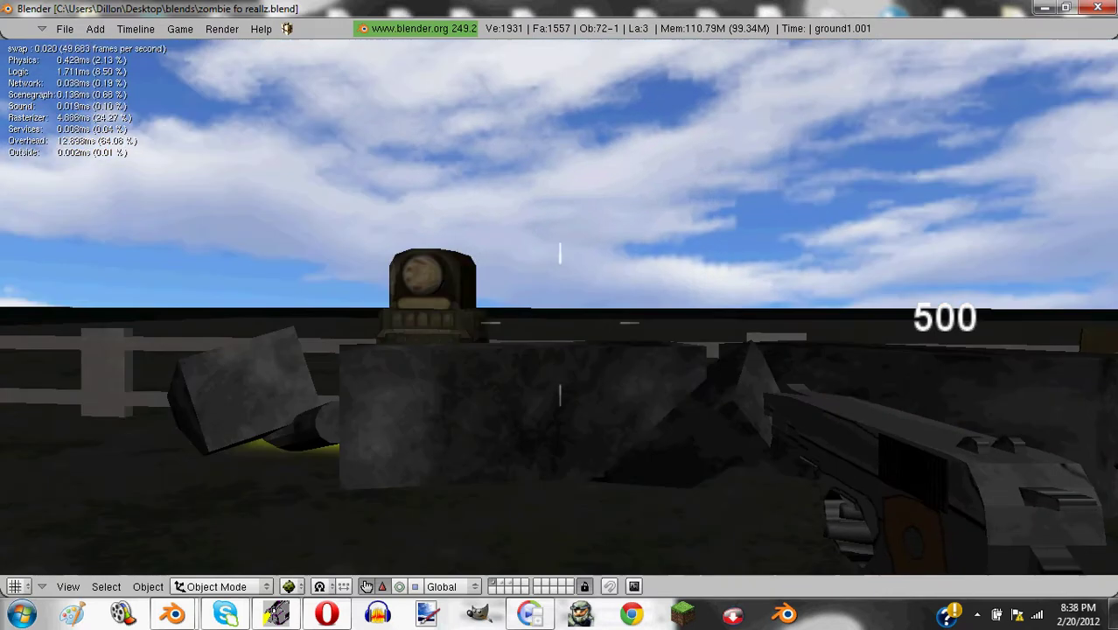
pyautogui.press('w')
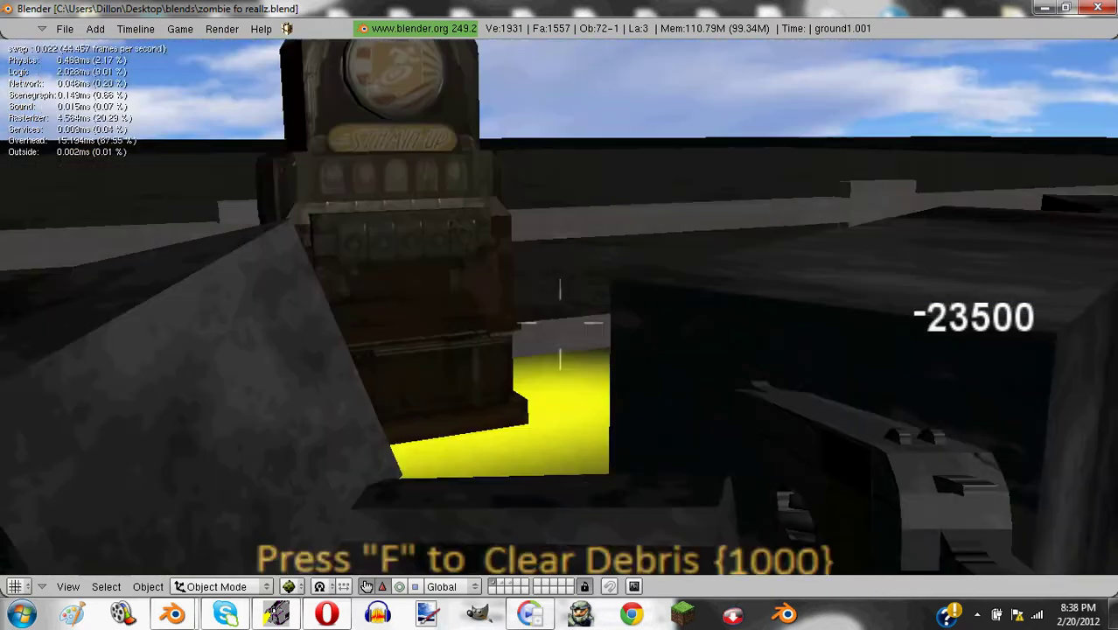
pyautogui.press('s')
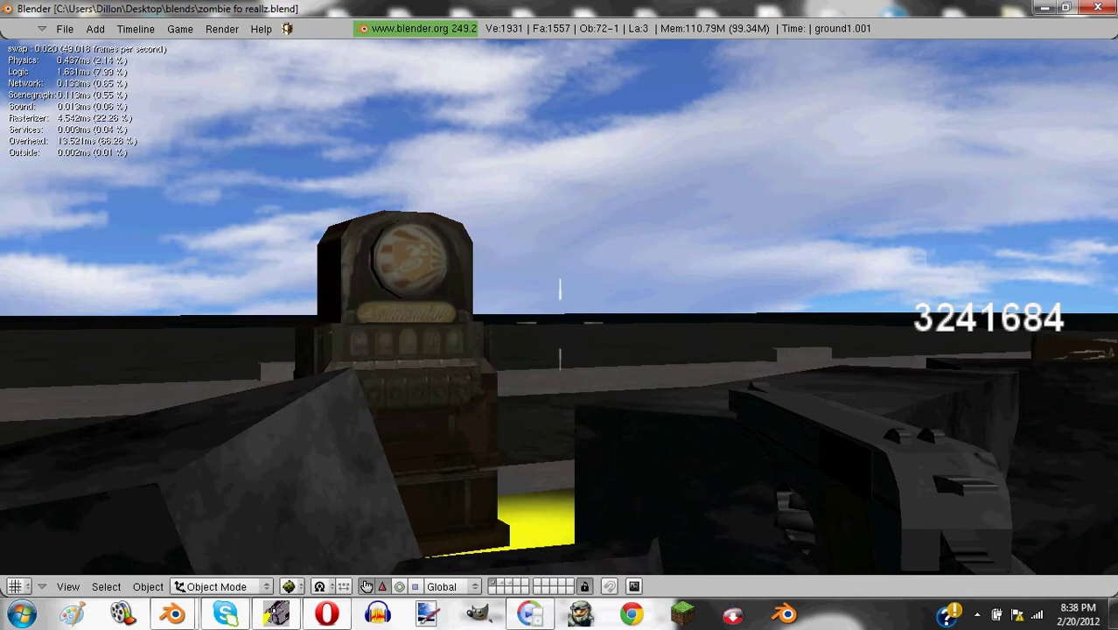
pyautogui.press('w')
pyautogui.press('f')
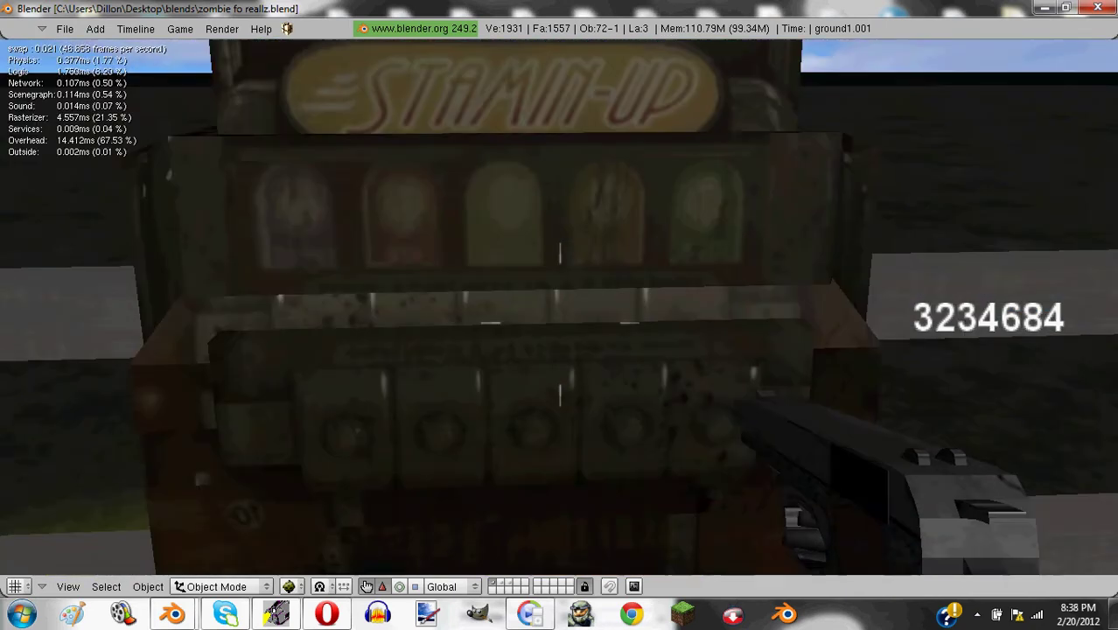
pyautogui.press('s')
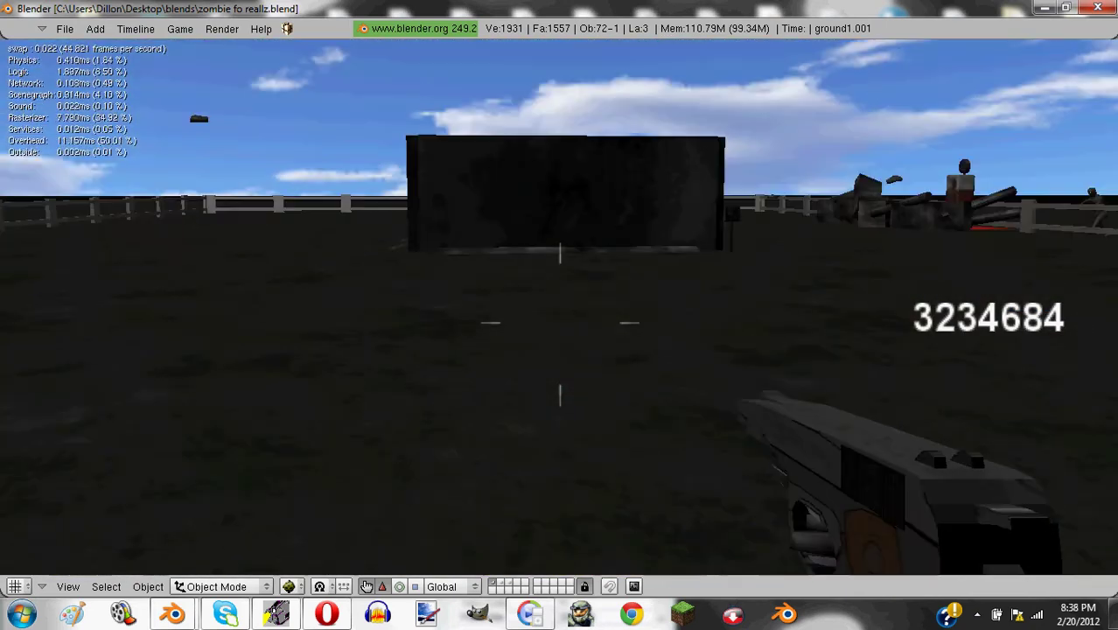
# - Walk past the dark wall to the glowing machine, switch weapons, and buy from it
pyautogui.press('w')
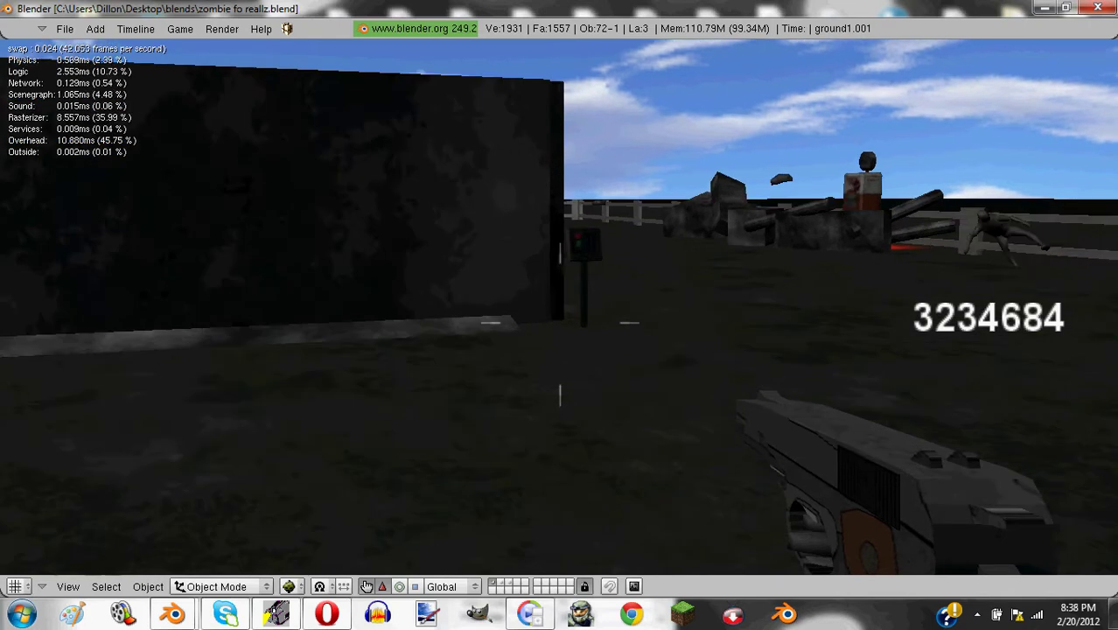
pyautogui.press('w')
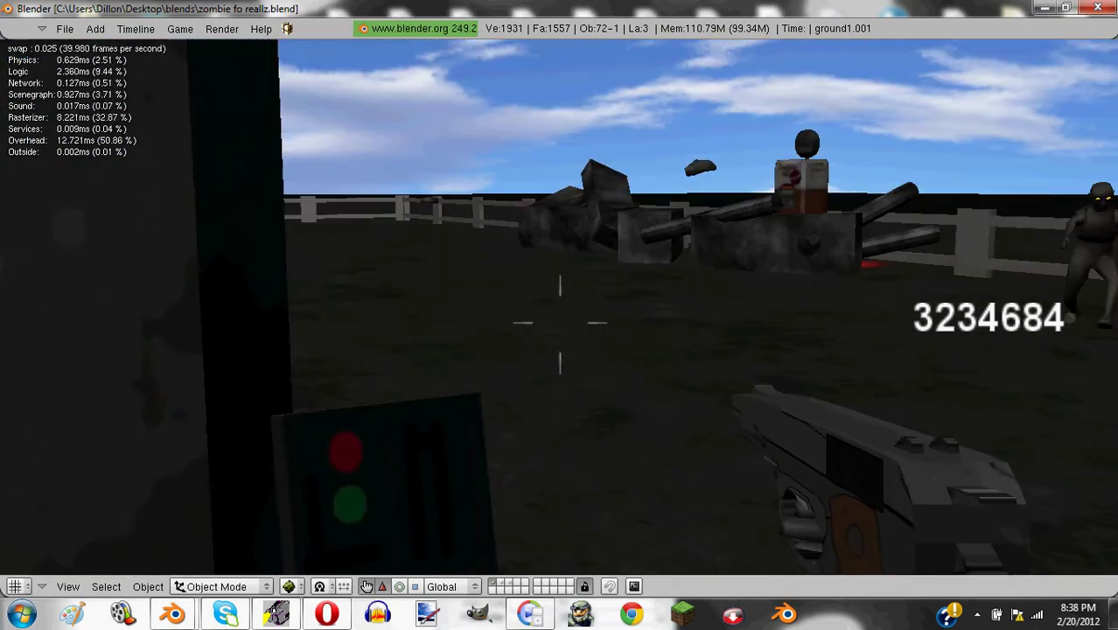
pyautogui.press('w')
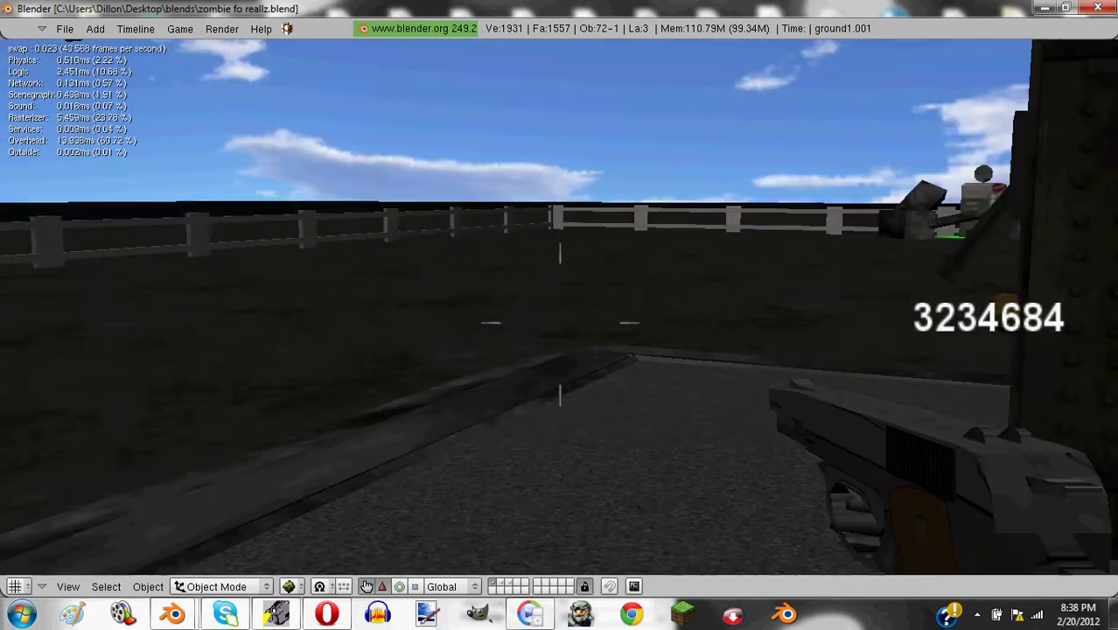
pyautogui.press('w')
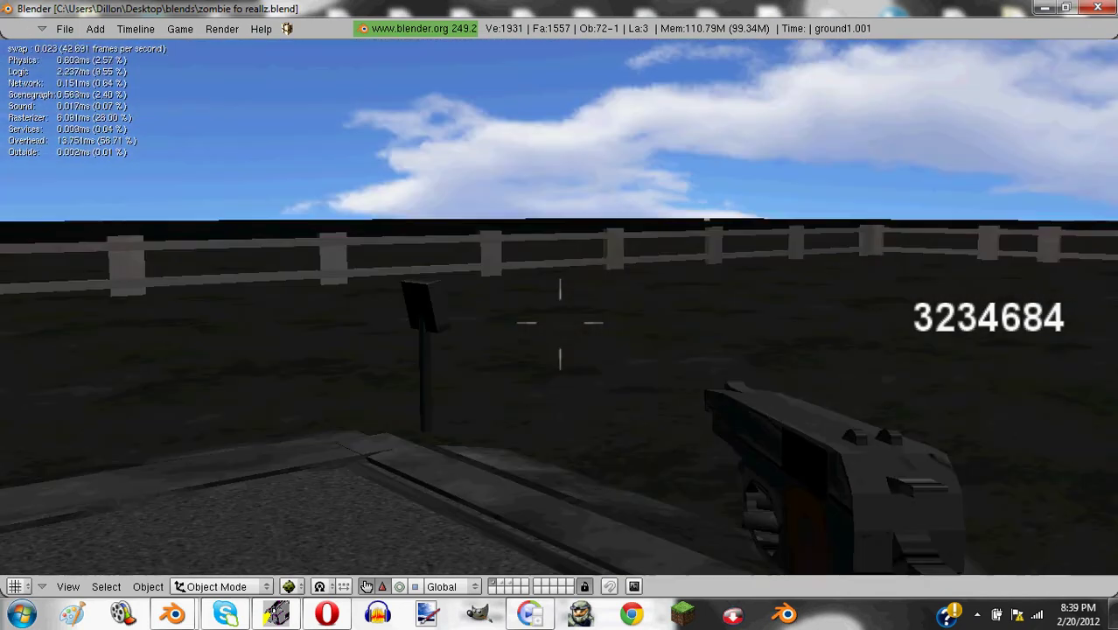
pyautogui.press('2')
pyautogui.press('w')
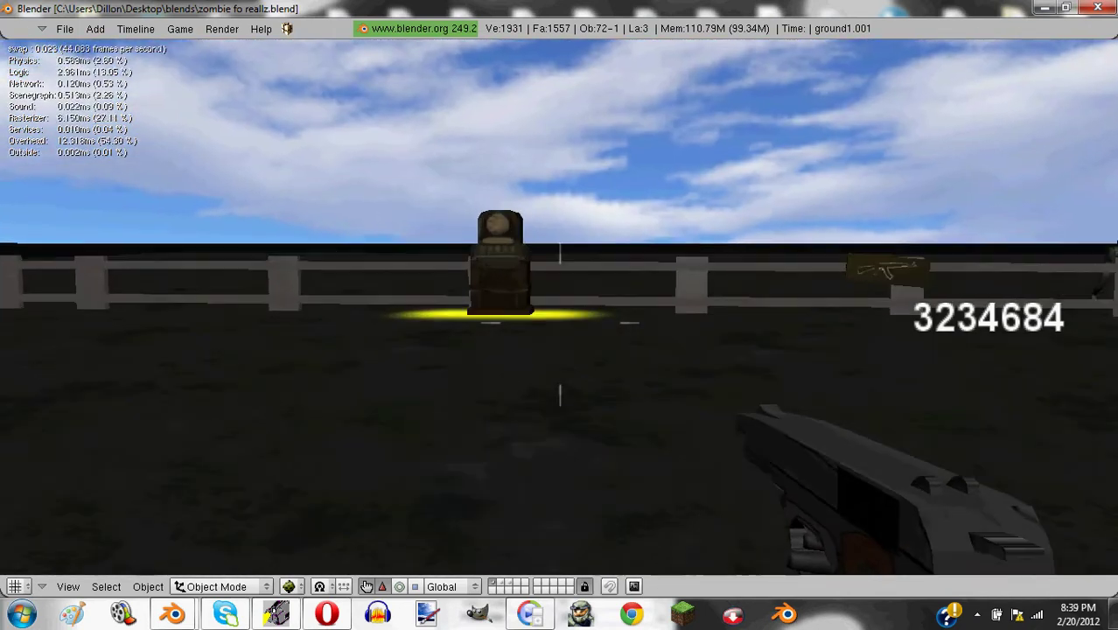
pyautogui.press('w')
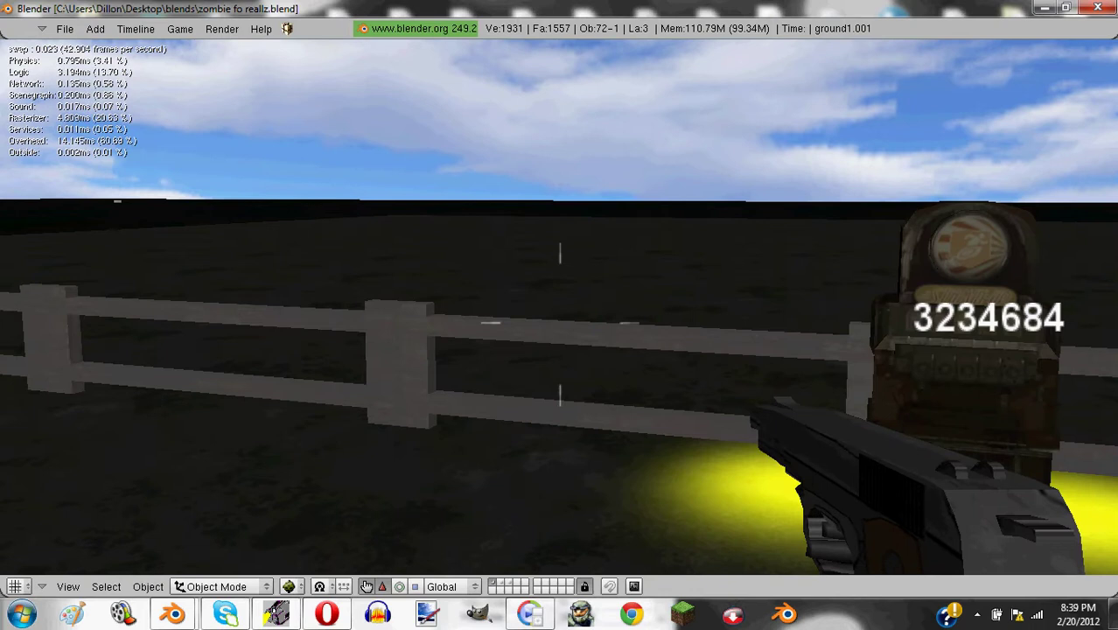
pyautogui.press('w')
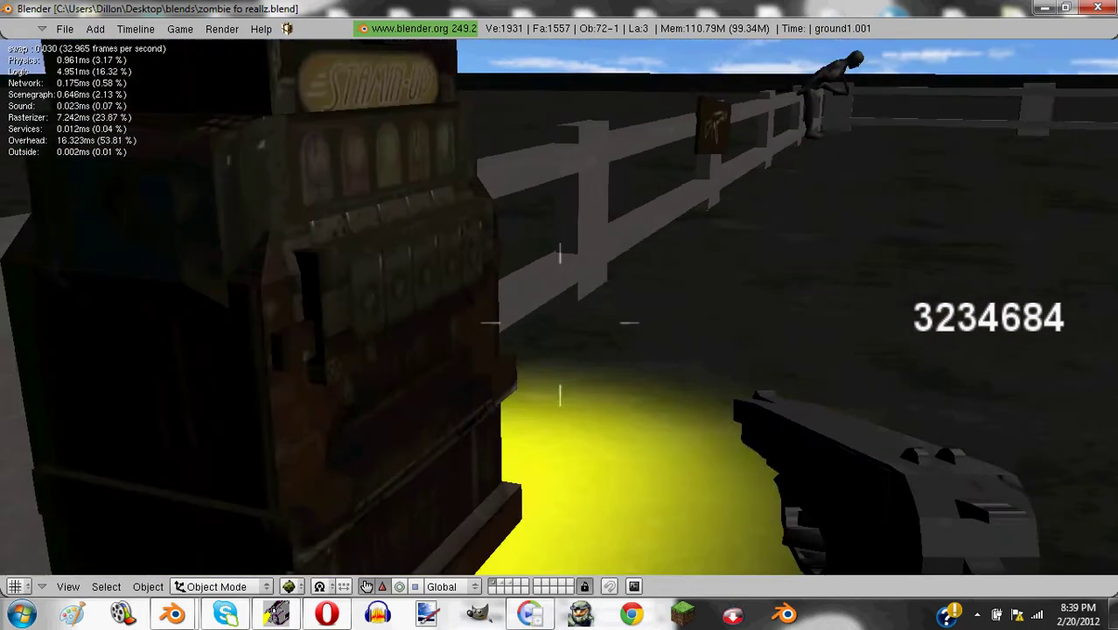
pyautogui.press('e')
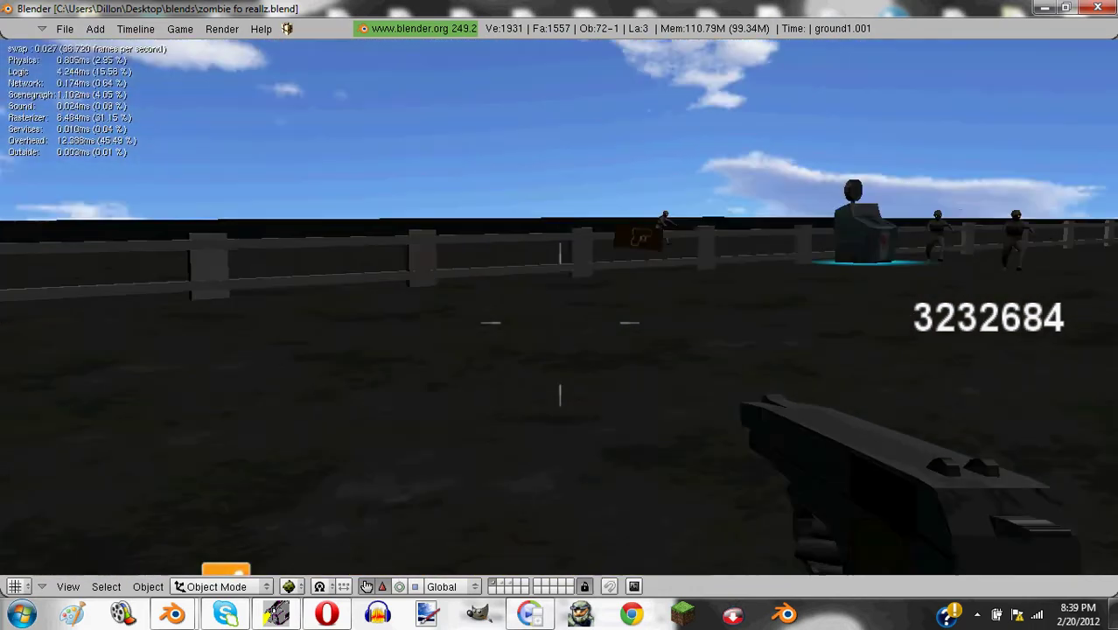
# - Keep firing at the approaching zombies until the points reach 5149368
pyautogui.click(559, 322)
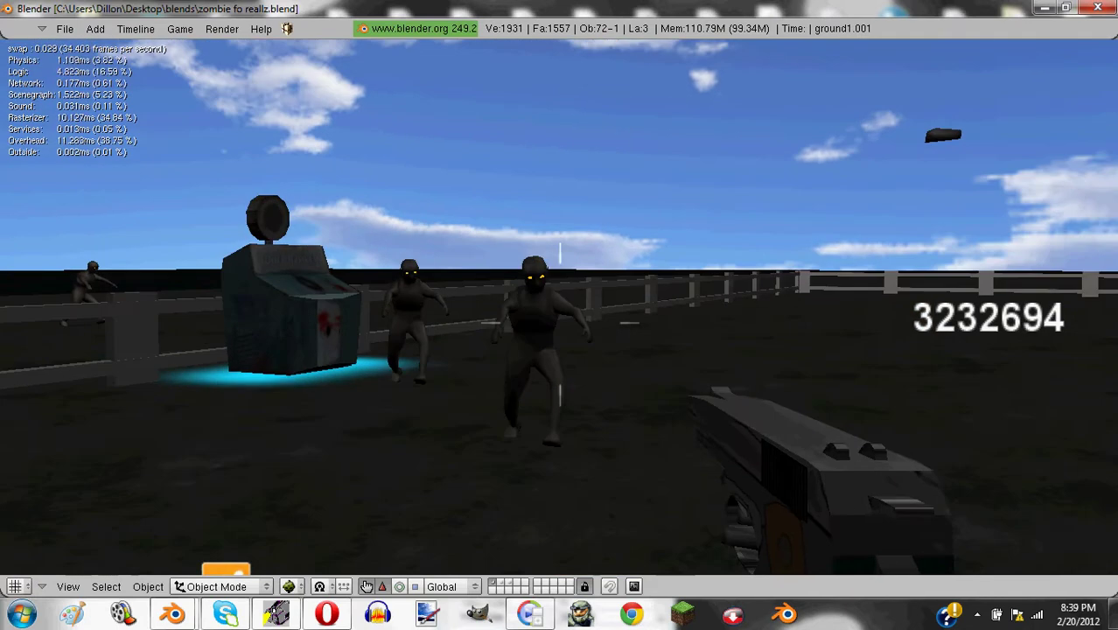
pyautogui.click(560, 322)
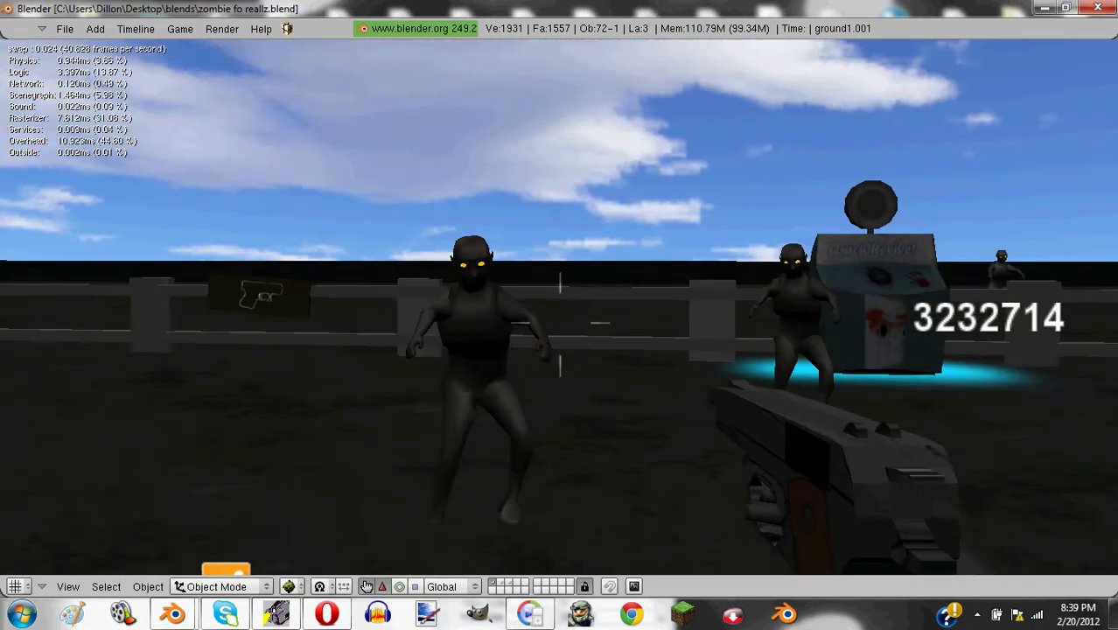
pyautogui.click(560, 322)
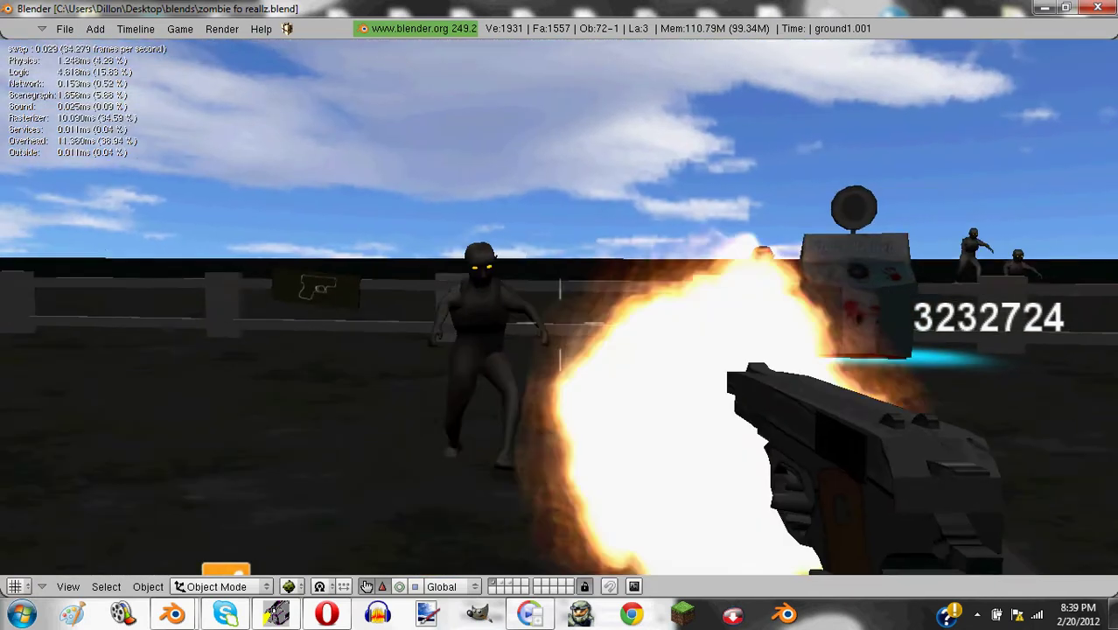
pyautogui.click(560, 322)
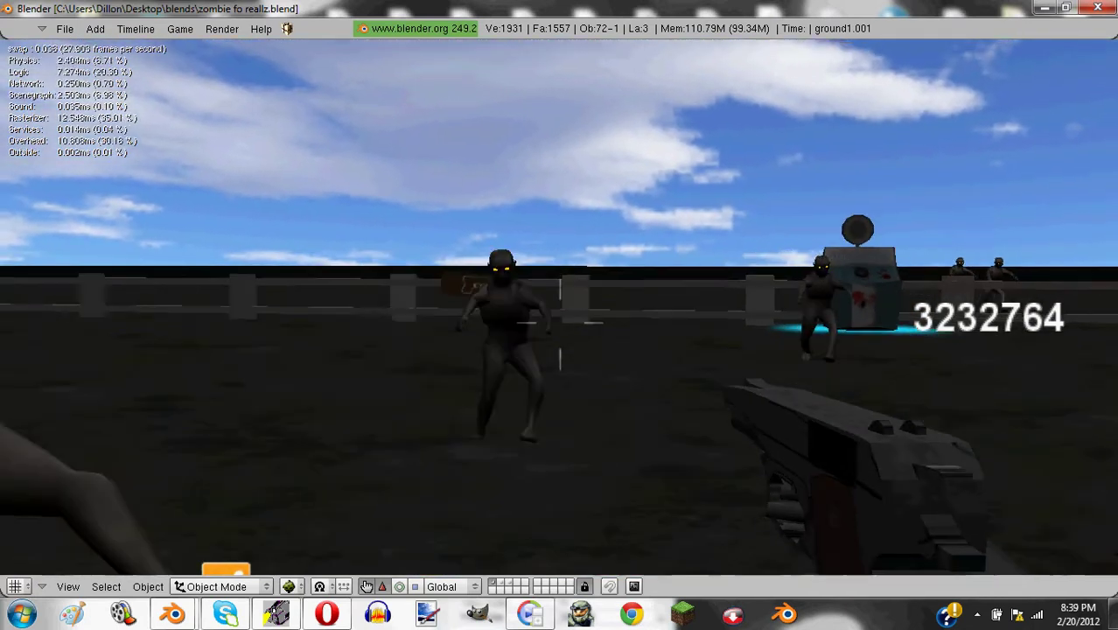
pyautogui.click(560, 322)
pyautogui.click(560, 322)
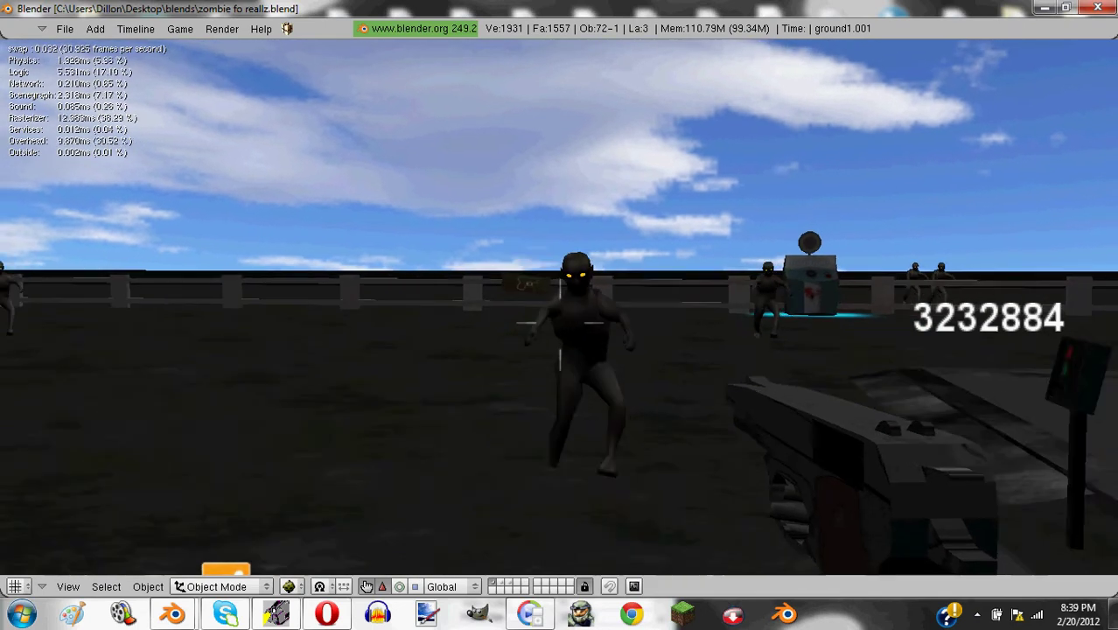
pyautogui.click(560, 322)
pyautogui.click(560, 322)
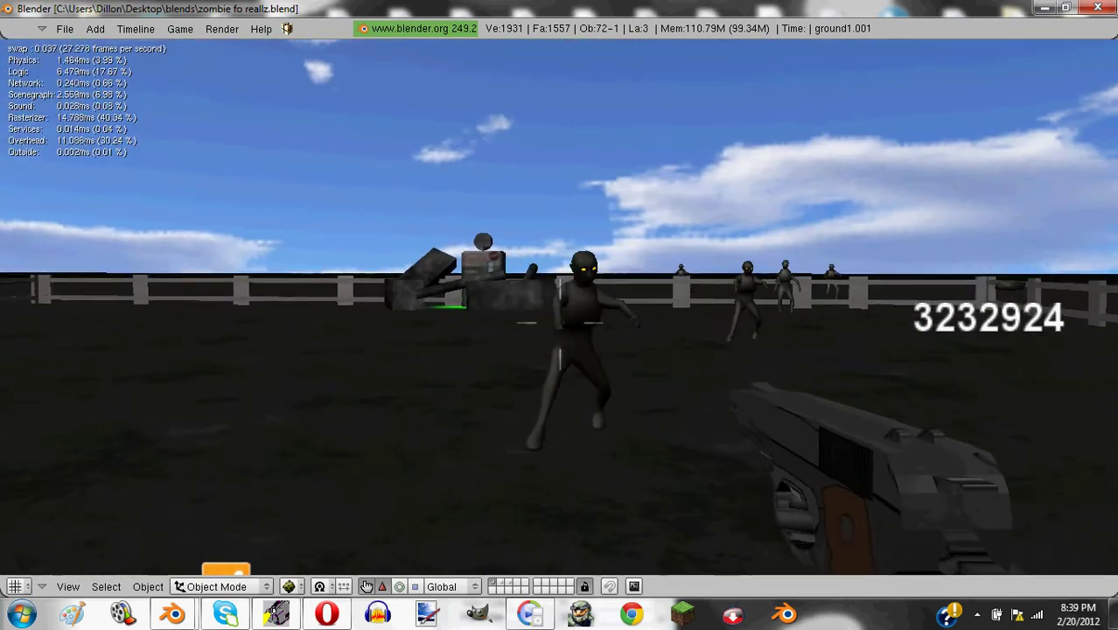
pyautogui.click(560, 322)
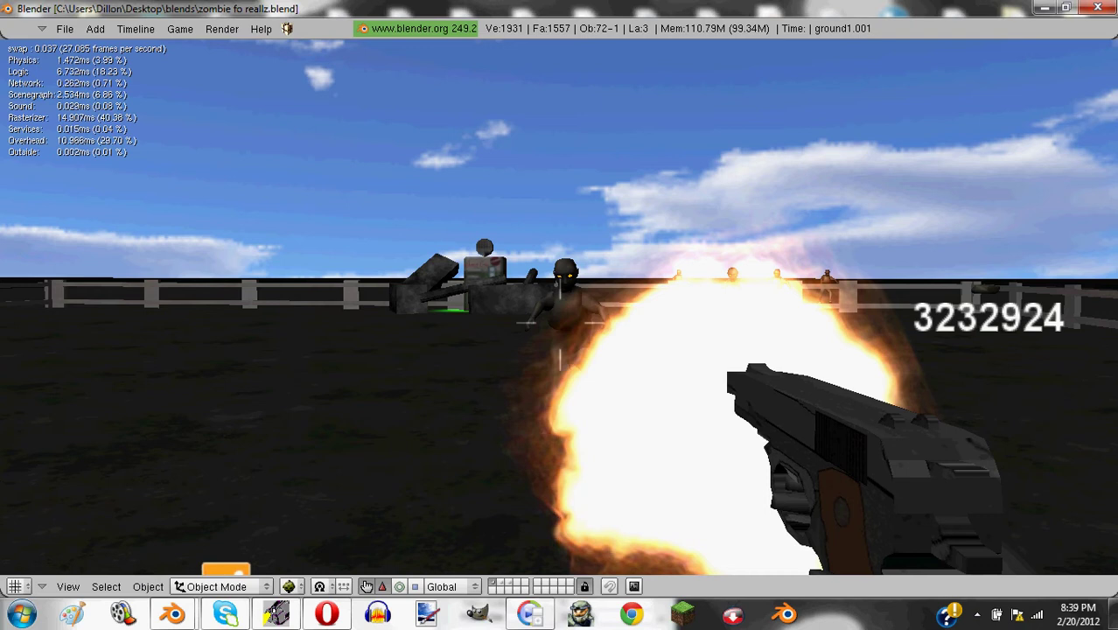
pyautogui.click(560, 321)
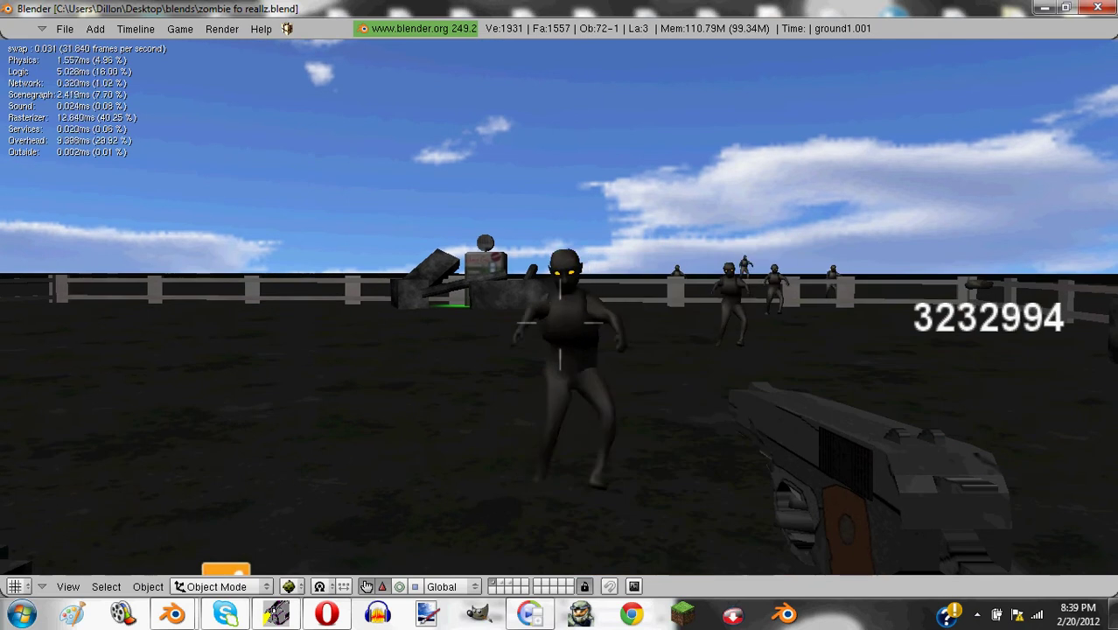
pyautogui.click(560, 322)
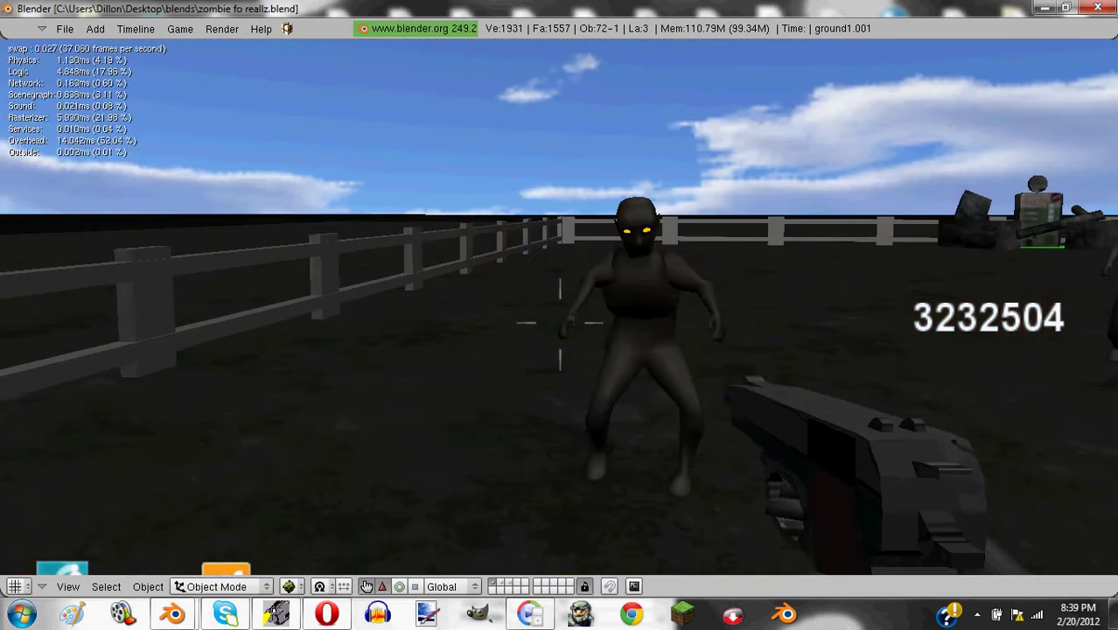
pyautogui.click(560, 323)
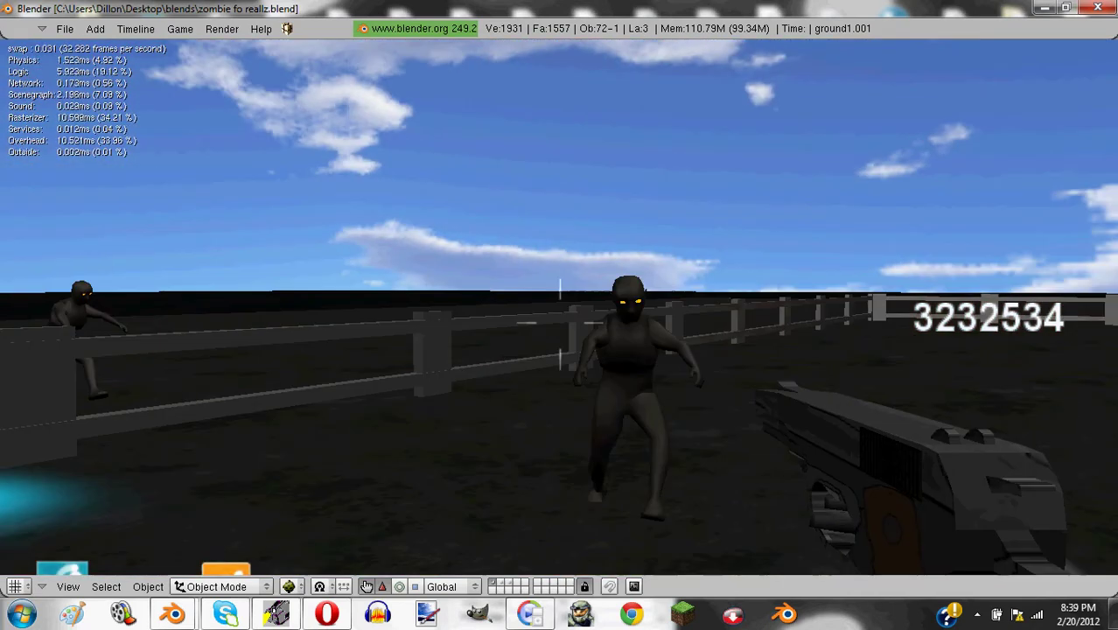
# - Fire at the zombie group, then quit the game back to the camera view
pyautogui.click(560, 323)
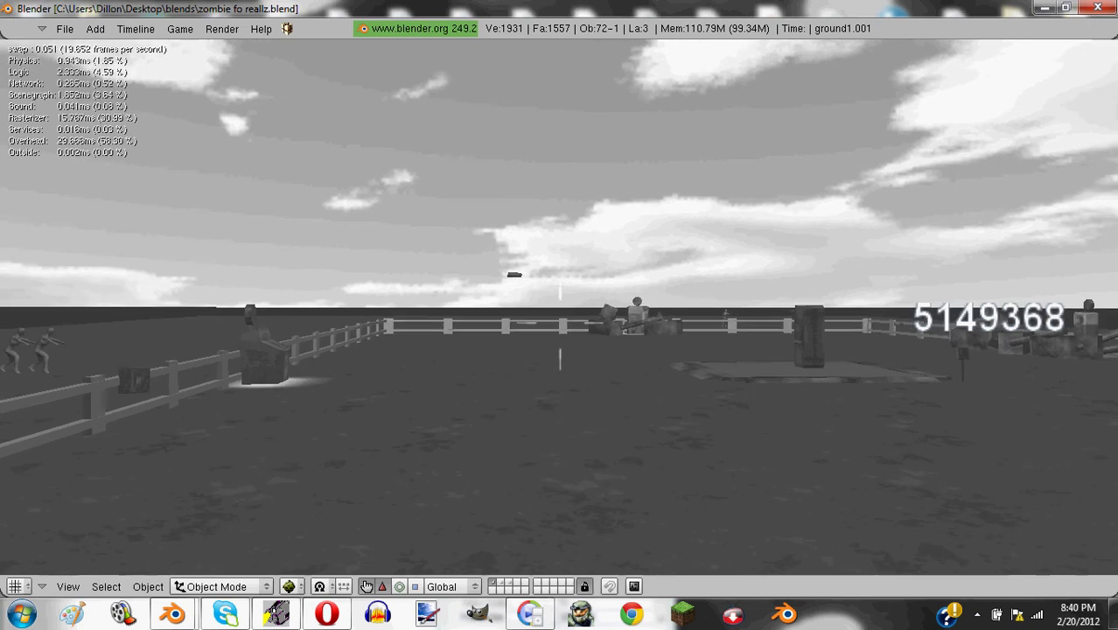
pyautogui.press('Escape')
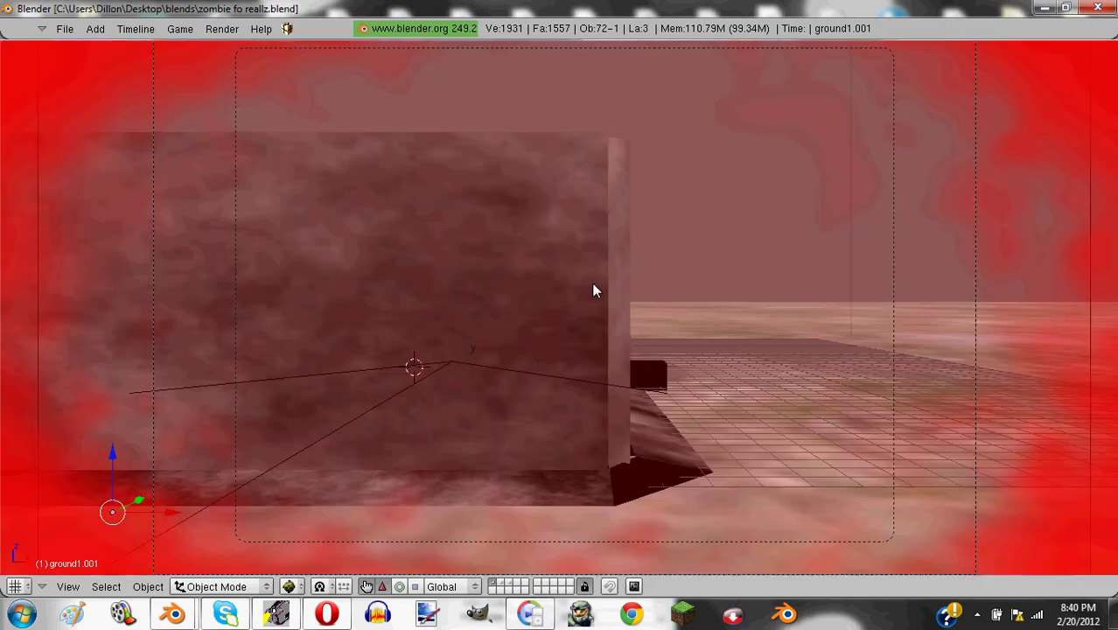